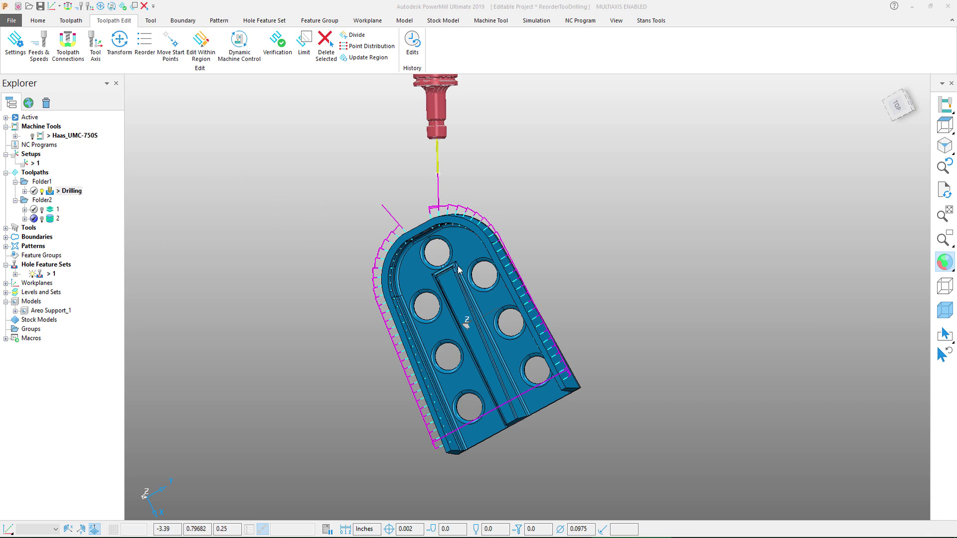
Show the Haas_UMC-750S machine around the upright part.
{"action": "middle_click_drag", "start_coordinate": [378, 345], "coordinate": [459, 178]}
{"action": "scroll", "coordinate": [369, 220], "scroll_direction": "up", "scroll_amount": 2}
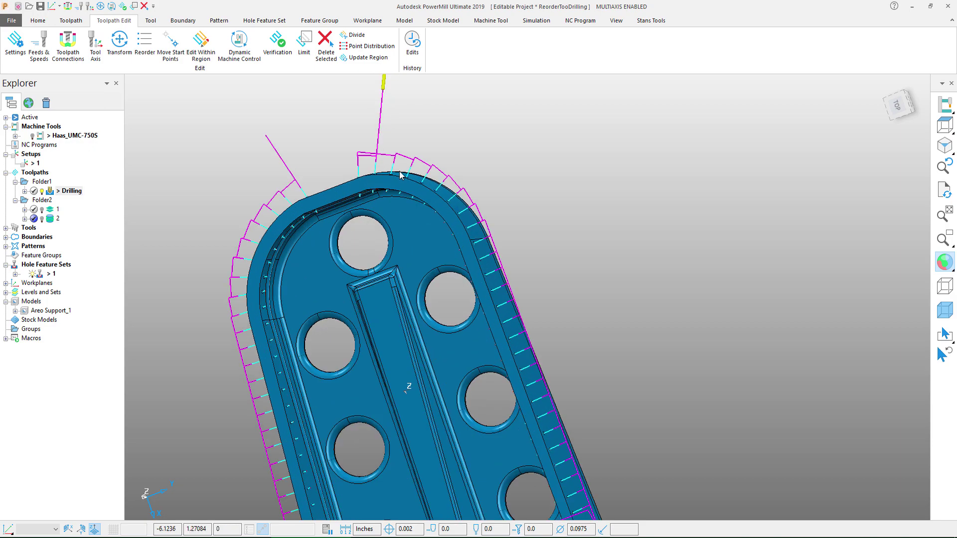
{"action": "middle_click_drag", "start_coordinate": [472, 223], "coordinate": [525, 219]}
{"action": "scroll", "coordinate": [405, 225], "scroll_direction": "down", "scroll_amount": 3}
{"action": "middle_click_drag", "start_coordinate": [464, 381], "coordinate": [404, 156]}
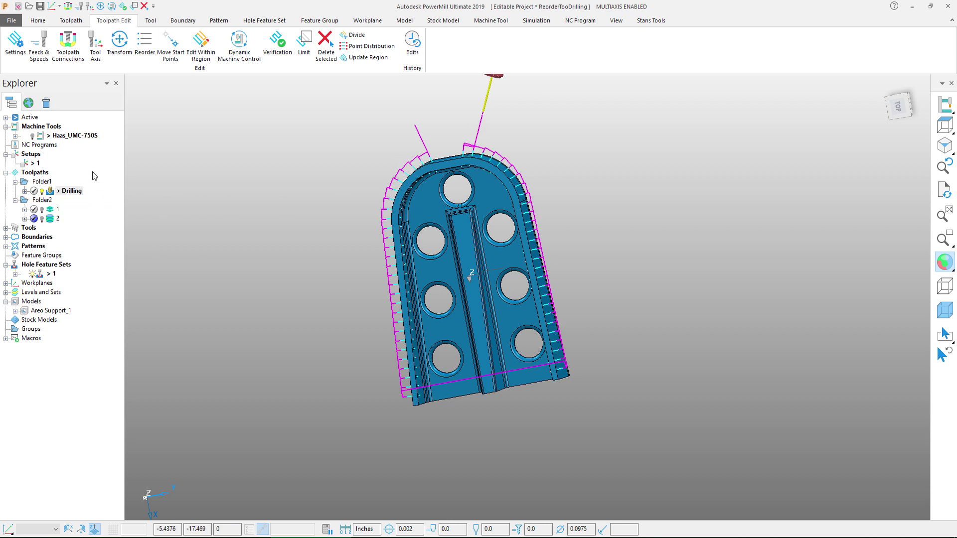
{"action": "left_click", "coordinate": [33, 136]}
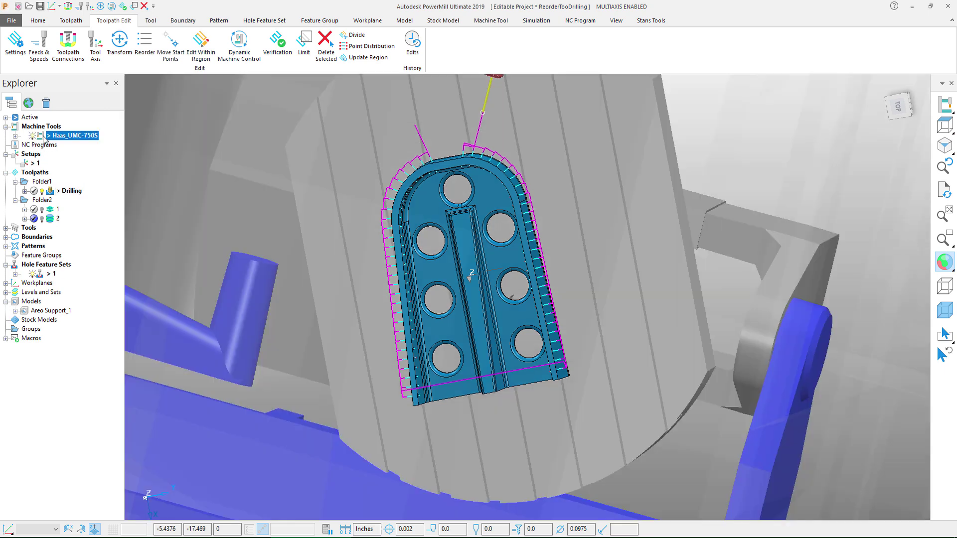
{"action": "right_click", "coordinate": [46, 139]}
Start a Simulate from Start of the Drilling toolpath.
{"action": "left_click", "coordinate": [42, 191]}
{"action": "left_click", "coordinate": [58, 191]}
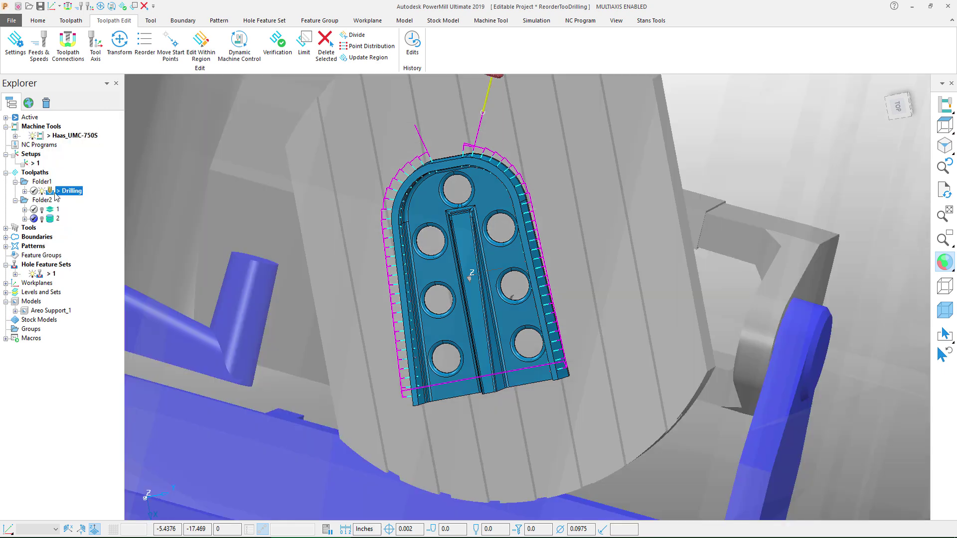
{"action": "right_click", "coordinate": [56, 199]}
{"action": "left_click", "coordinate": [80, 190]}
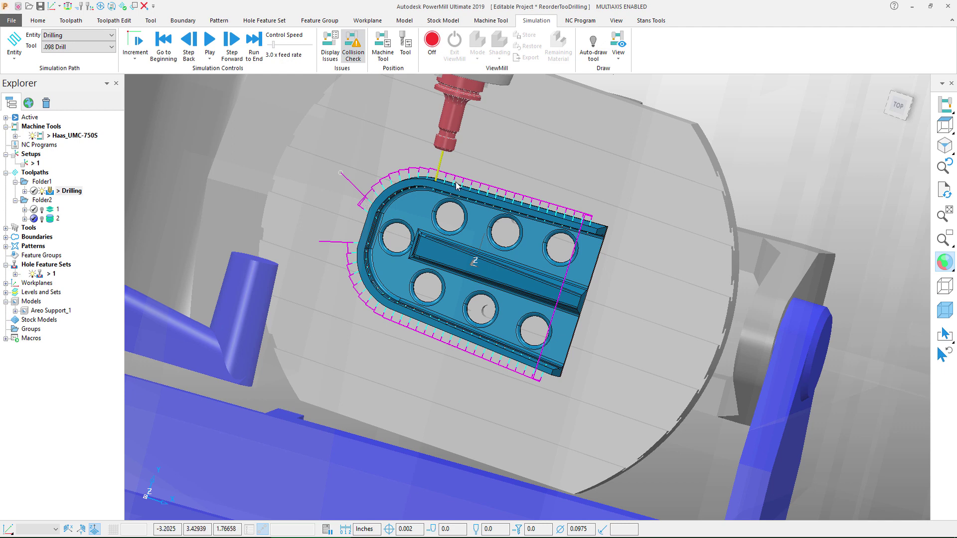
Play the simulation, dismiss the Machine Z -20 limit warning, then rewind to the beginning.
{"action": "left_click", "coordinate": [210, 43]}
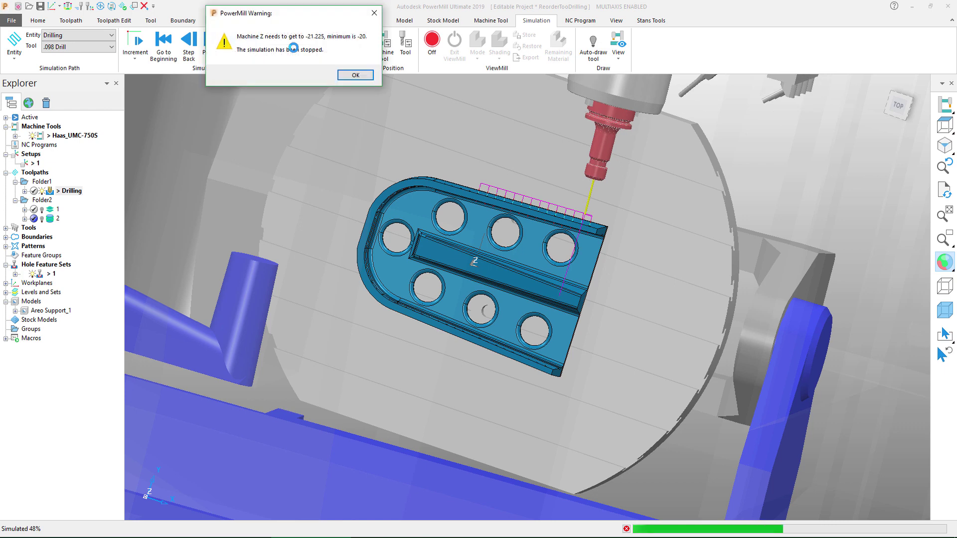
{"action": "left_click", "coordinate": [354, 75]}
{"action": "left_click", "coordinate": [211, 46]}
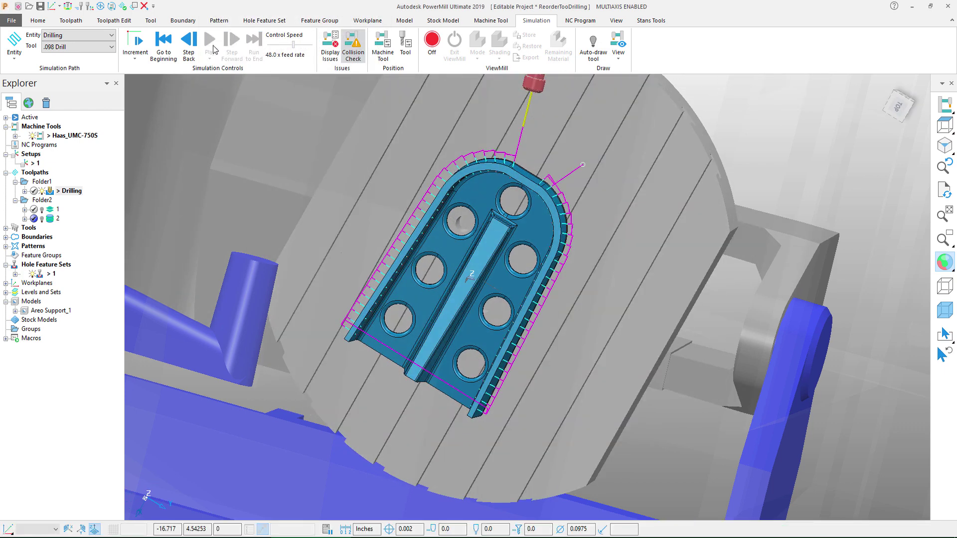
{"action": "left_click", "coordinate": [165, 52]}
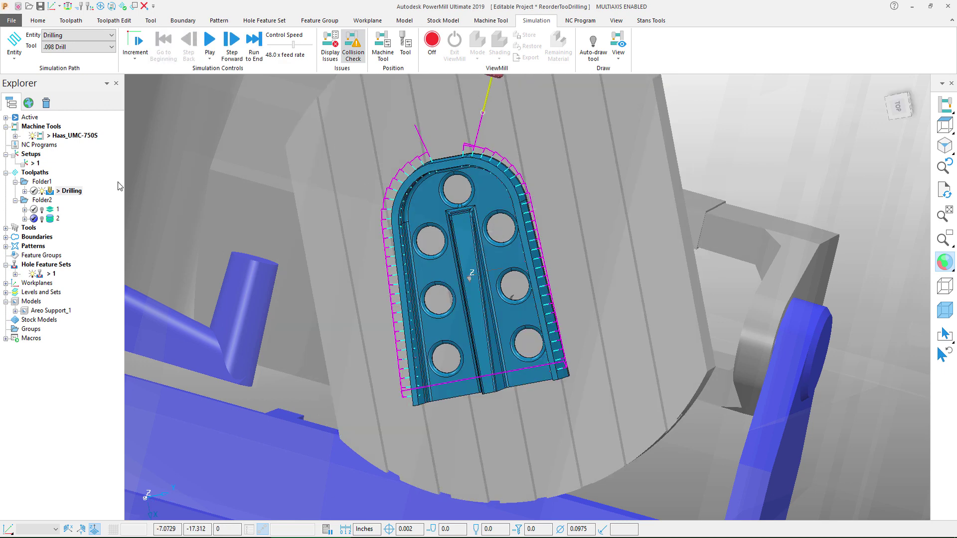
{"action": "left_click", "coordinate": [109, 20]}
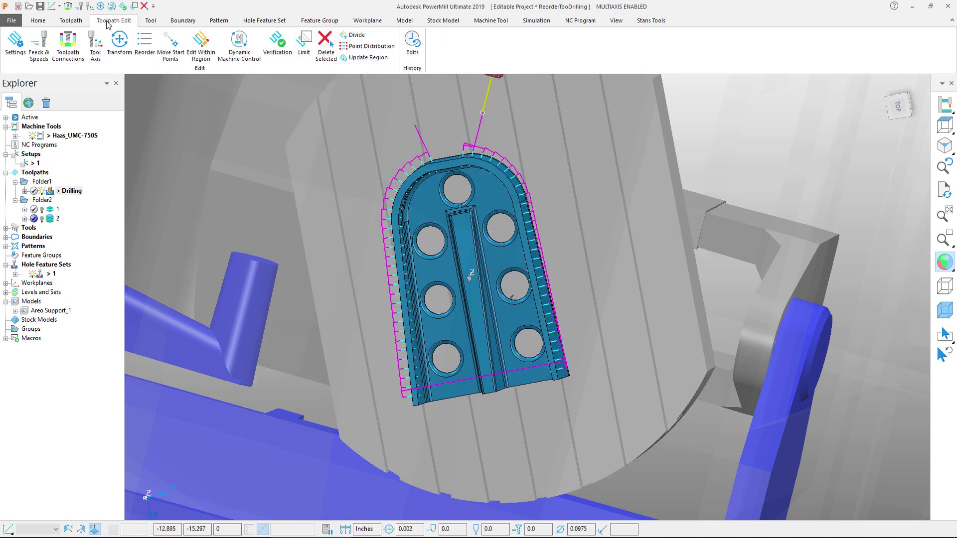
Open the Reorder Toolpath Segments list and step through segments 0–3 to locate them.
{"action": "left_click", "coordinate": [144, 42]}
{"action": "left_click_drag", "start_coordinate": [256, 106], "coordinate": [233, 80]}
{"action": "left_click", "coordinate": [177, 106]}
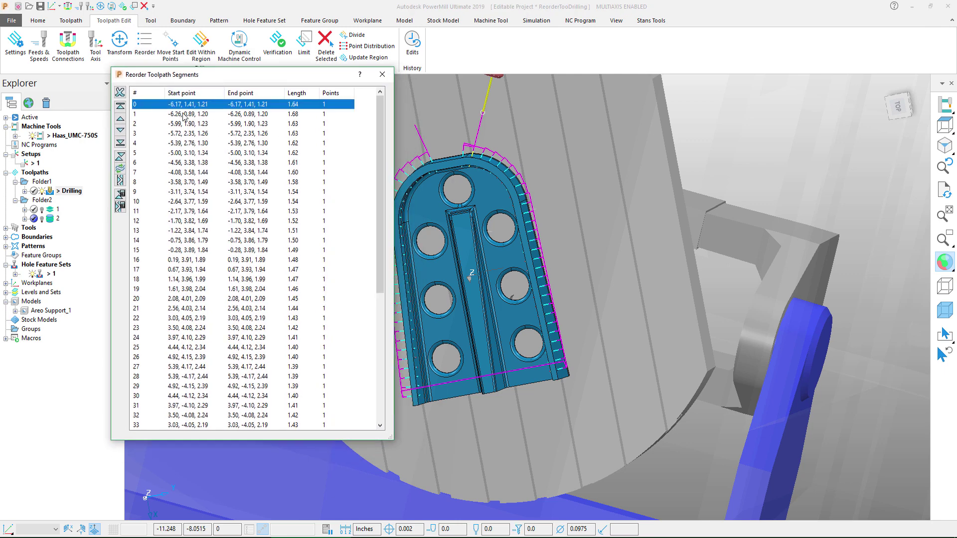
{"action": "left_click", "coordinate": [183, 115]}
{"action": "left_click", "coordinate": [177, 125]}
{"action": "left_click", "coordinate": [181, 135]}
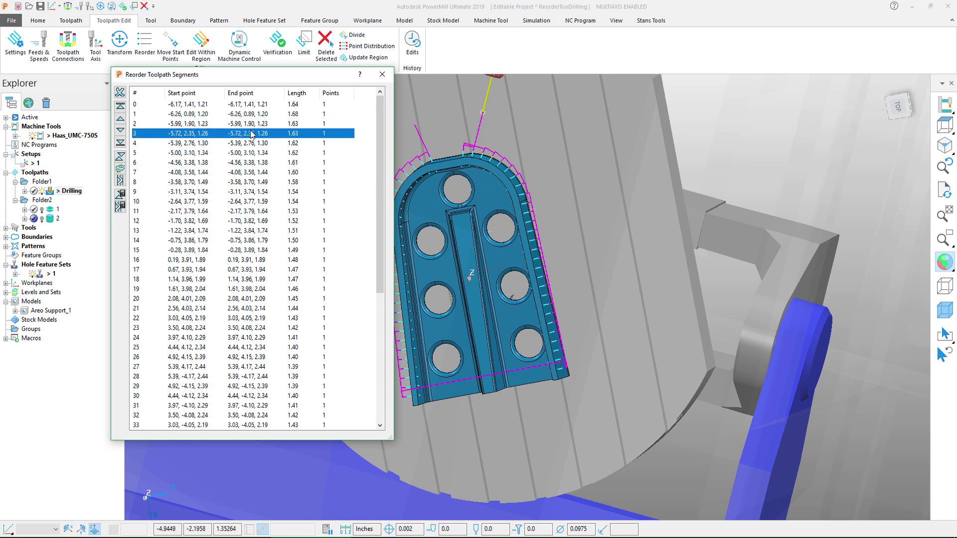
{"action": "left_click", "coordinate": [193, 105]}
Pick the drill segment at the part's upper-left edge and scroll through the segment list.
{"action": "scroll", "coordinate": [471, 163], "scroll_direction": "up", "scroll_amount": 5}
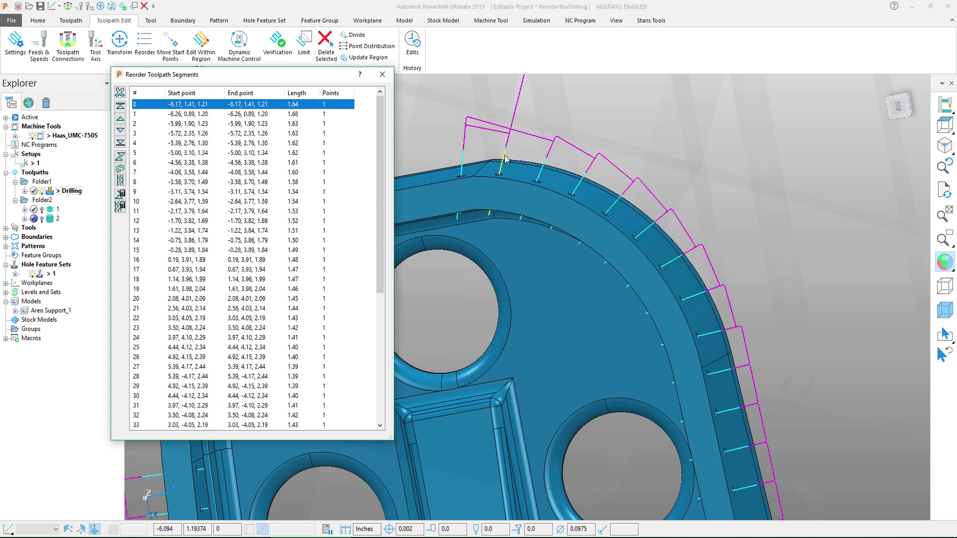
{"action": "left_click", "coordinate": [462, 168]}
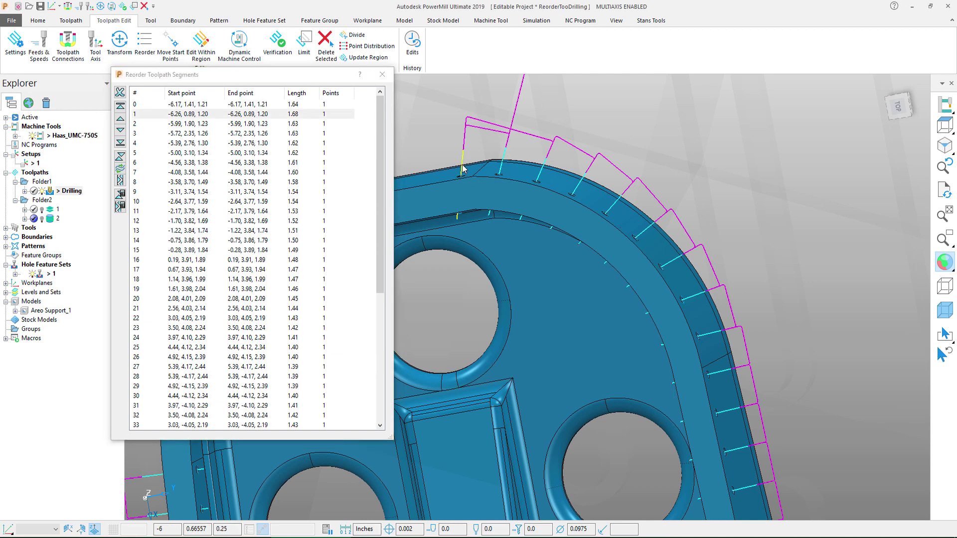
{"action": "scroll", "coordinate": [547, 178], "scroll_direction": "down", "scroll_amount": 3}
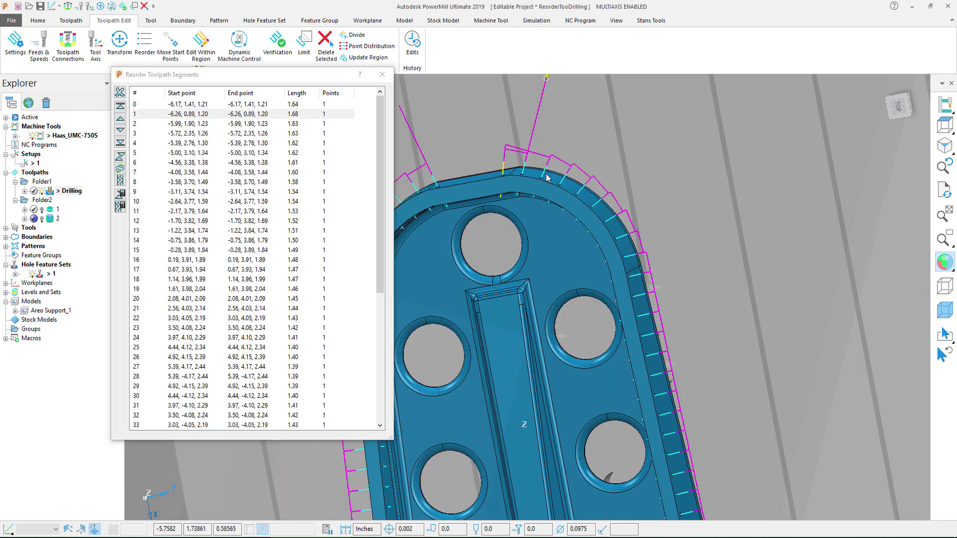
{"action": "scroll", "coordinate": [546, 177], "scroll_direction": "down", "scroll_amount": 4}
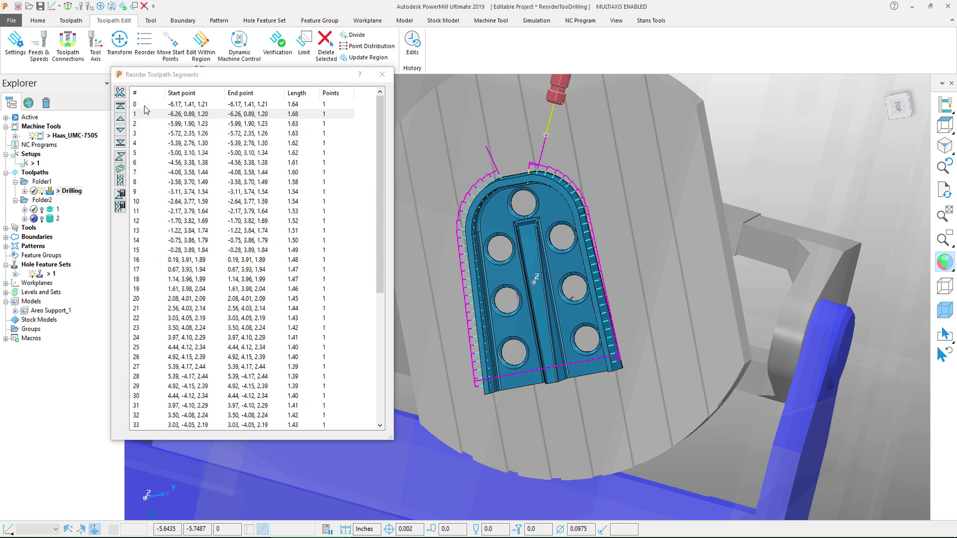
{"action": "left_click_drag", "start_coordinate": [383, 241], "coordinate": [378, 391]}
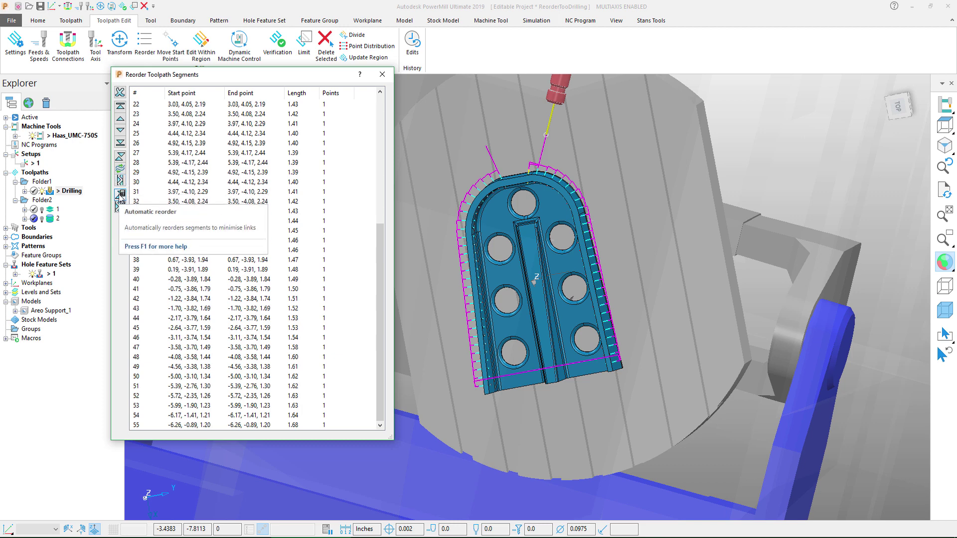
Select the range of drill segments 10 through 22 in the Reorder list.
{"action": "scroll", "coordinate": [379, 241], "scroll_direction": "up", "scroll_amount": 7}
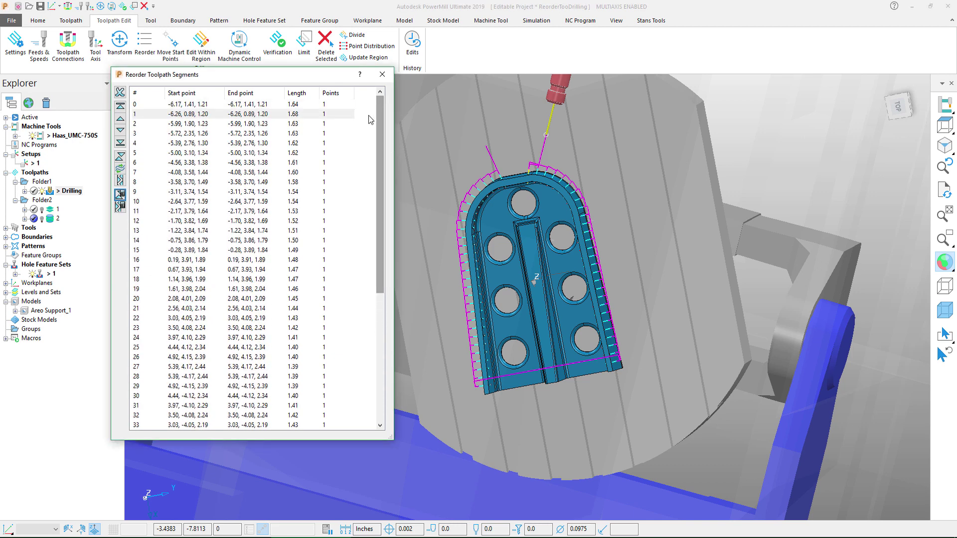
{"action": "scroll", "coordinate": [528, 179], "scroll_direction": "up", "scroll_amount": 5}
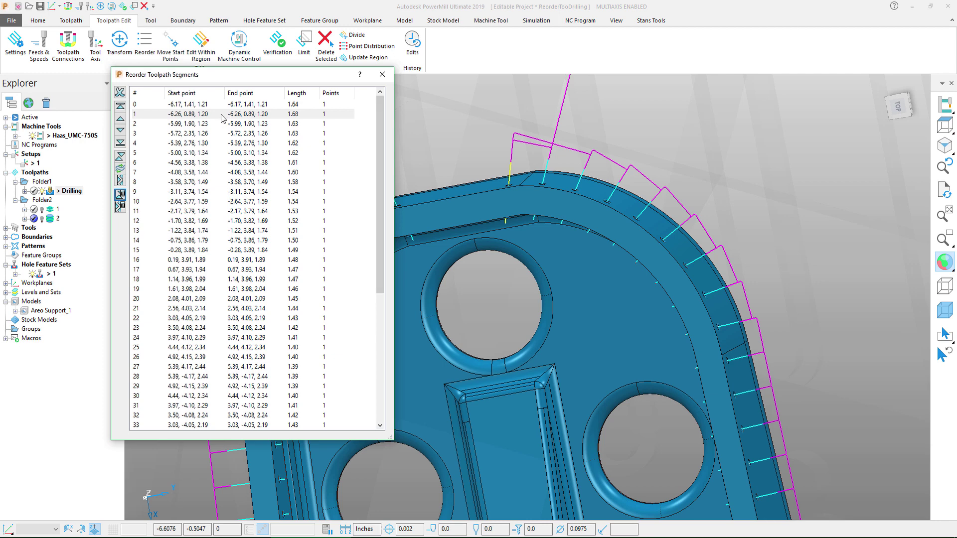
{"action": "left_click", "coordinate": [121, 107]}
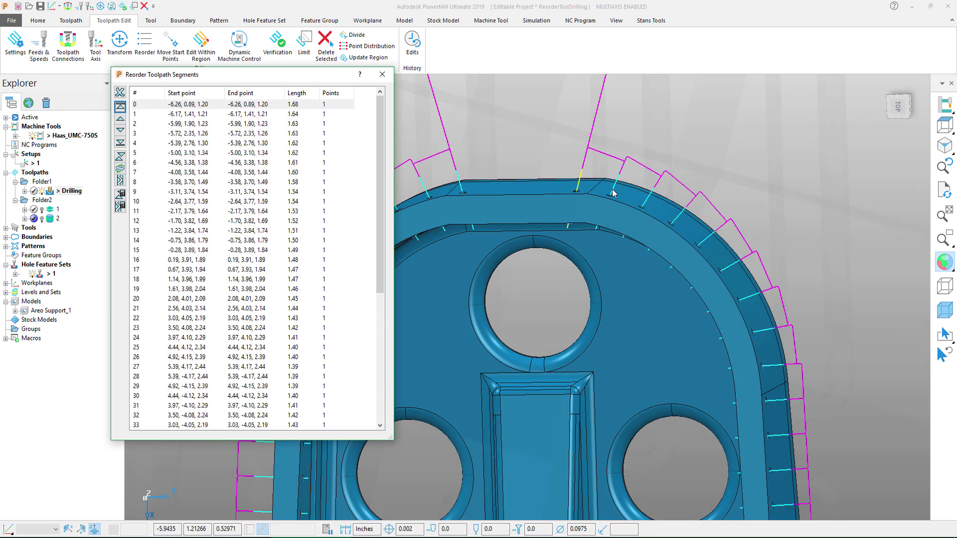
{"action": "scroll", "coordinate": [641, 175], "scroll_direction": "down", "scroll_amount": 5}
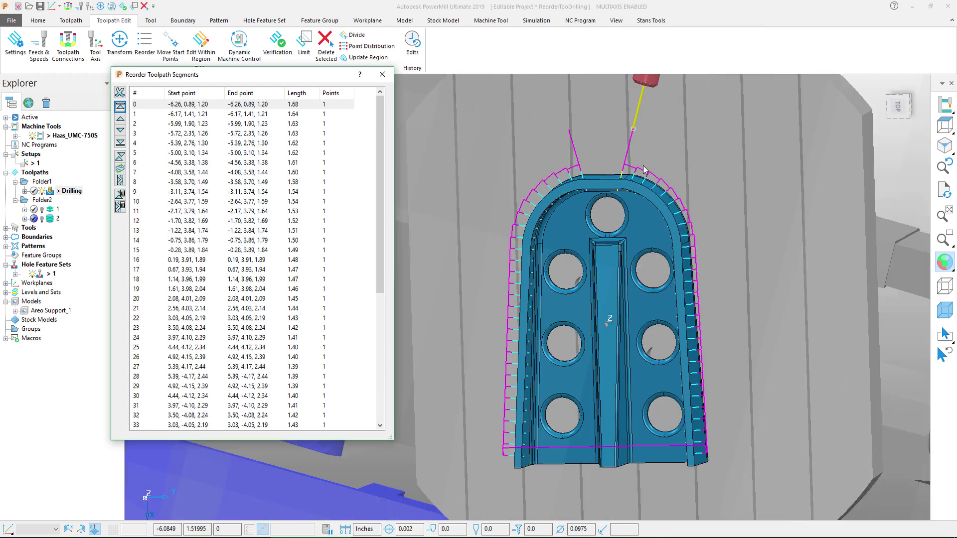
{"action": "scroll", "coordinate": [672, 243], "scroll_direction": "down", "scroll_amount": 5}
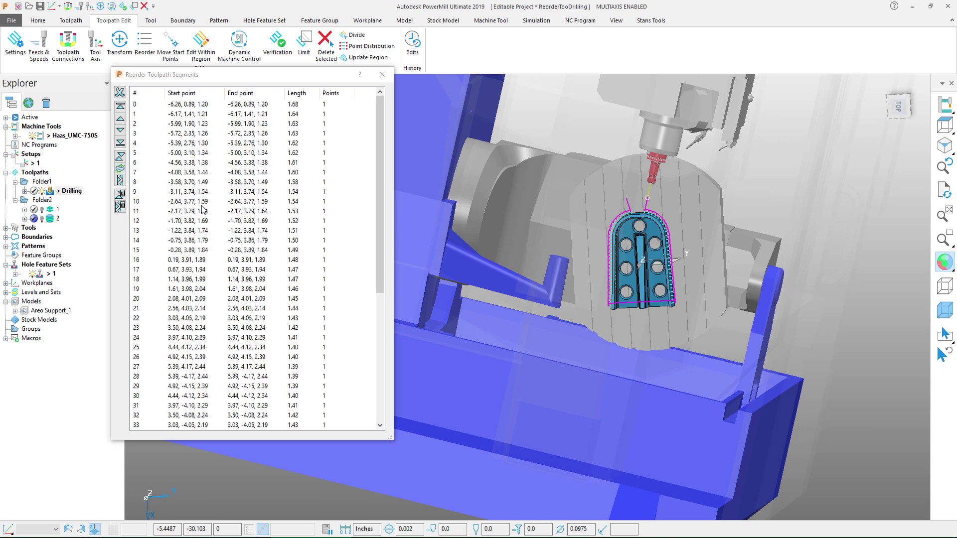
{"action": "left_click", "coordinate": [203, 204]}
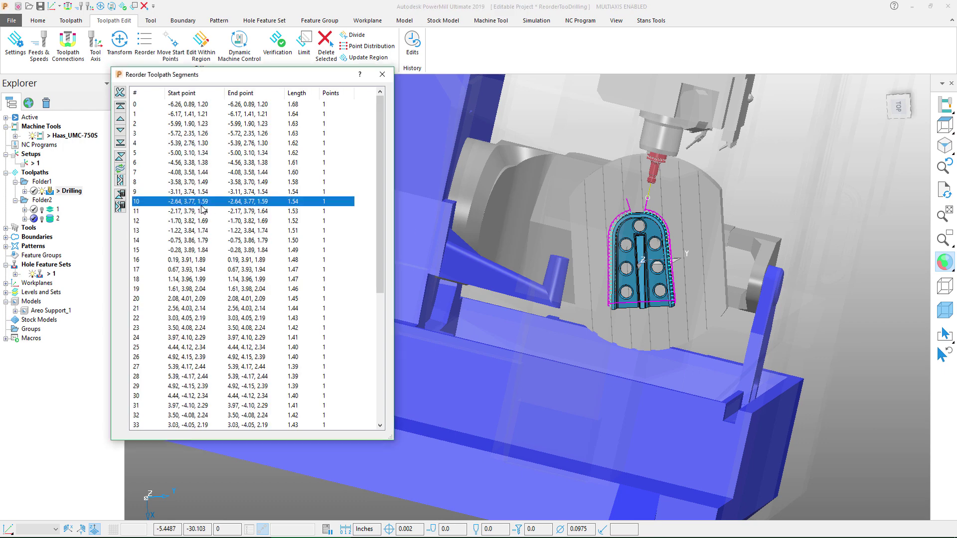
{"action": "left_click", "coordinate": [203, 319], "text": "shift"}
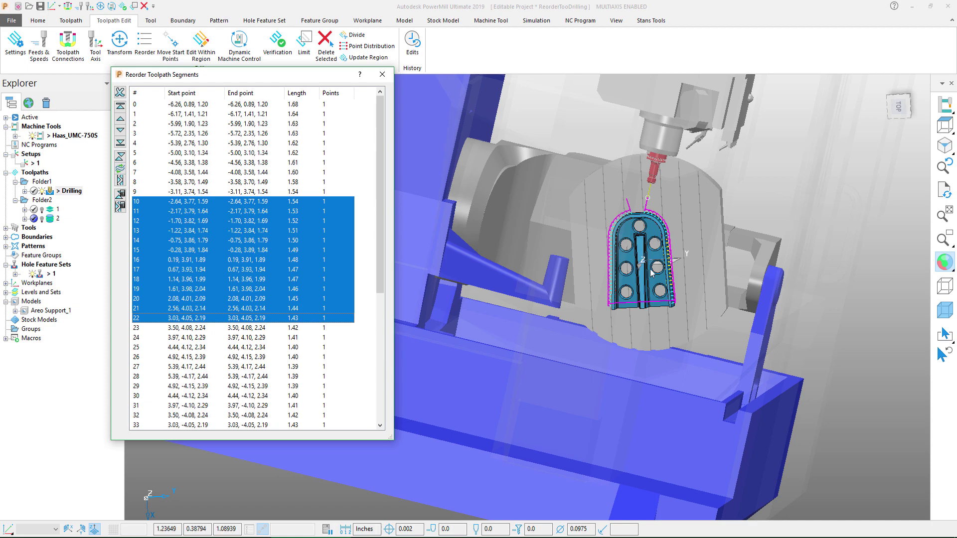
Select segments along the part's left side and locate segment 28 in the list.
{"action": "scroll", "coordinate": [672, 256], "scroll_direction": "up", "scroll_amount": 4}
{"action": "middle_click_drag", "start_coordinate": [671, 256], "coordinate": [684, 253]}
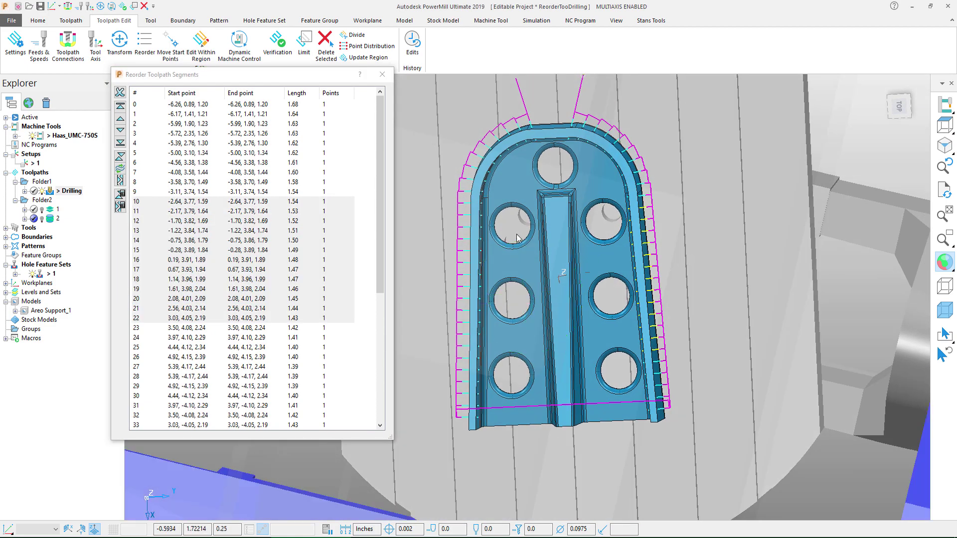
{"action": "scroll", "coordinate": [478, 157], "scroll_direction": "down", "scroll_amount": 4}
{"action": "left_click_drag", "start_coordinate": [456, 136], "coordinate": [546, 348]}
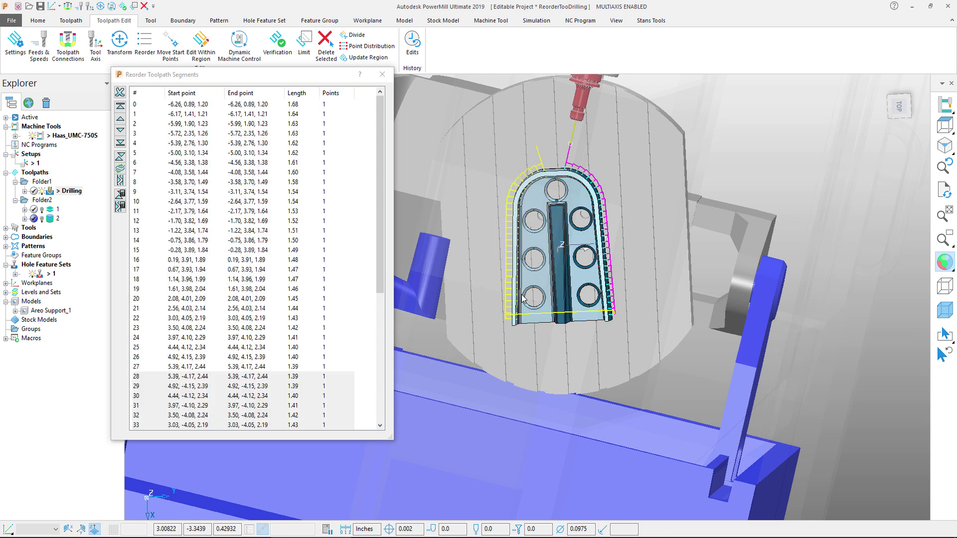
{"action": "left_click_drag", "start_coordinate": [383, 225], "coordinate": [382, 363]}
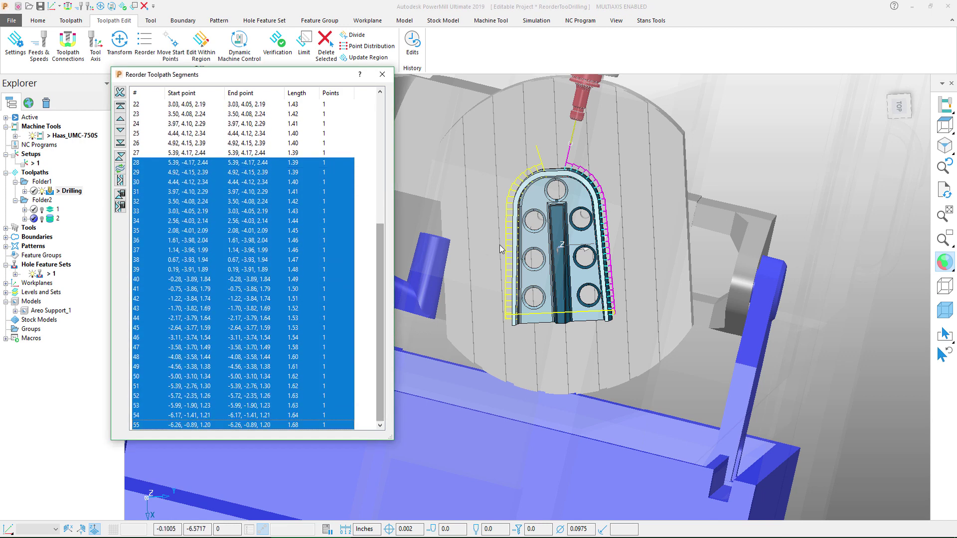
{"action": "left_click", "coordinate": [194, 166]}
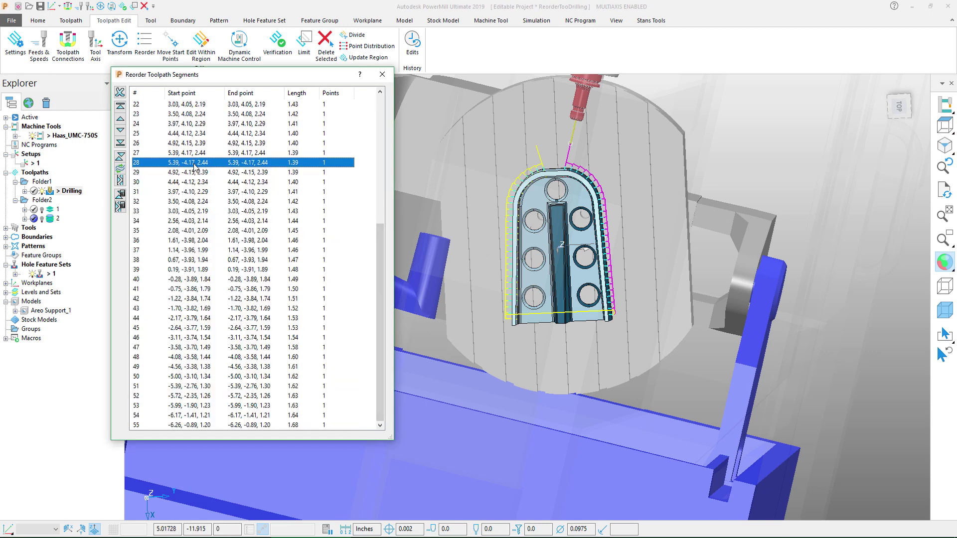
{"action": "left_click", "coordinate": [194, 176]}
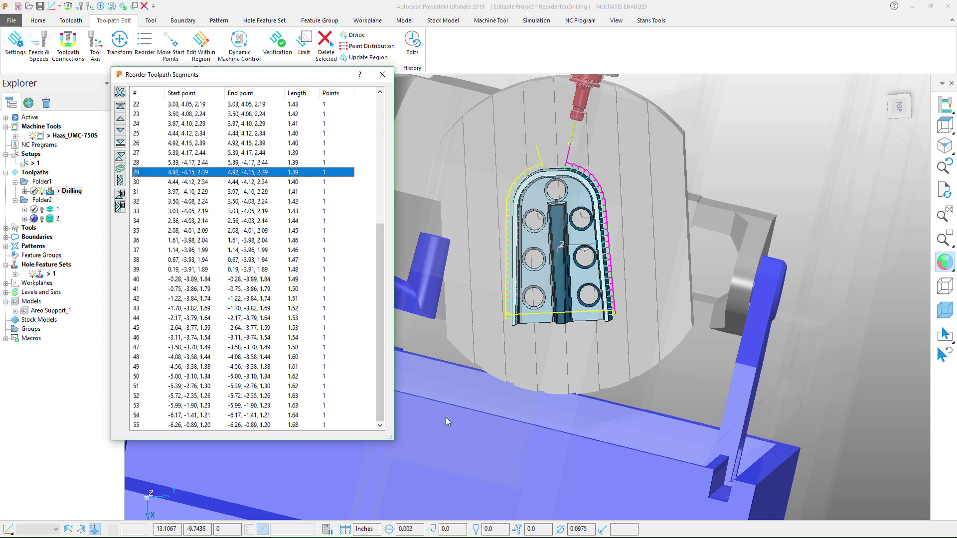
{"action": "left_click", "coordinate": [497, 381]}
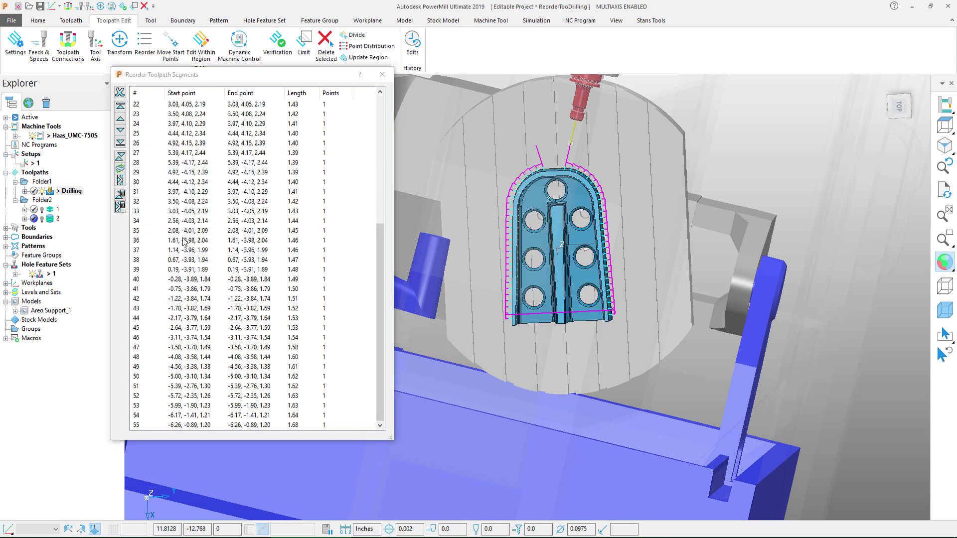
{"action": "left_click", "coordinate": [148, 165]}
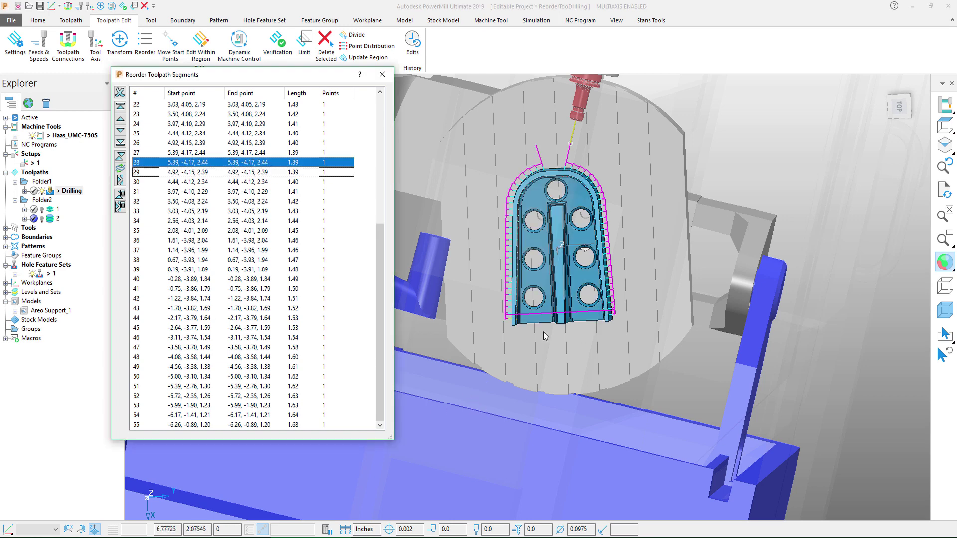
Check where segments 29 and 30 sit on the part, then return to segment 28.
{"action": "scroll", "coordinate": [510, 311], "scroll_direction": "up", "scroll_amount": 5}
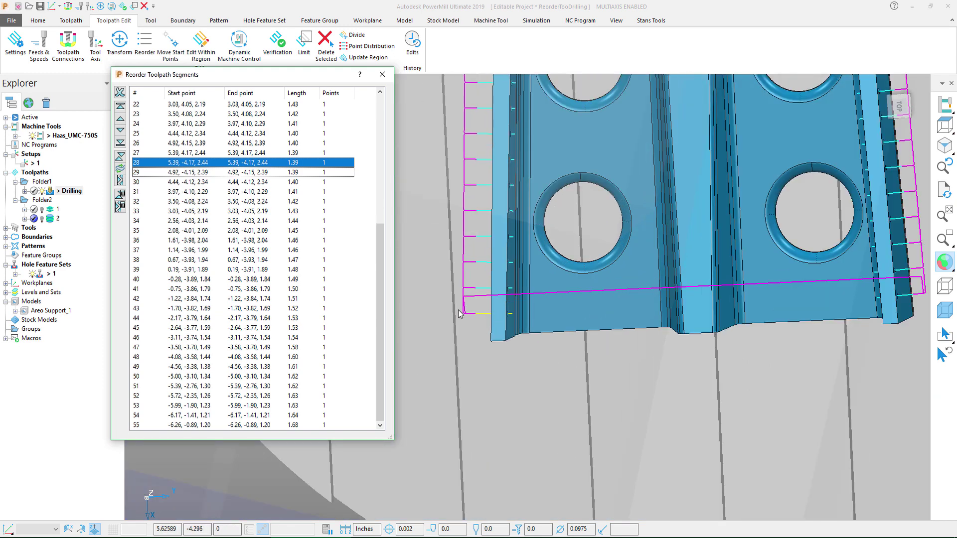
{"action": "scroll", "coordinate": [481, 318], "scroll_direction": "up", "scroll_amount": 3}
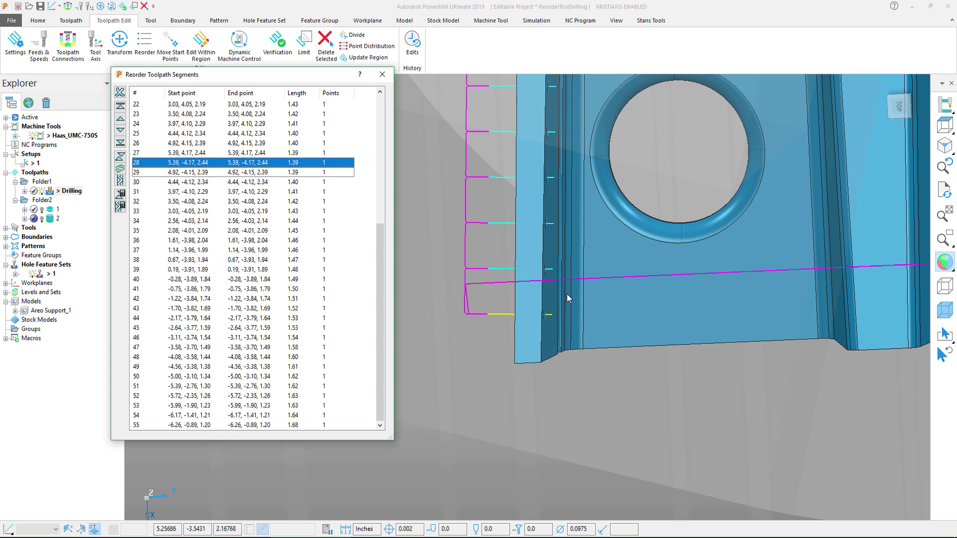
{"action": "scroll", "coordinate": [570, 294], "scroll_direction": "down", "scroll_amount": 6}
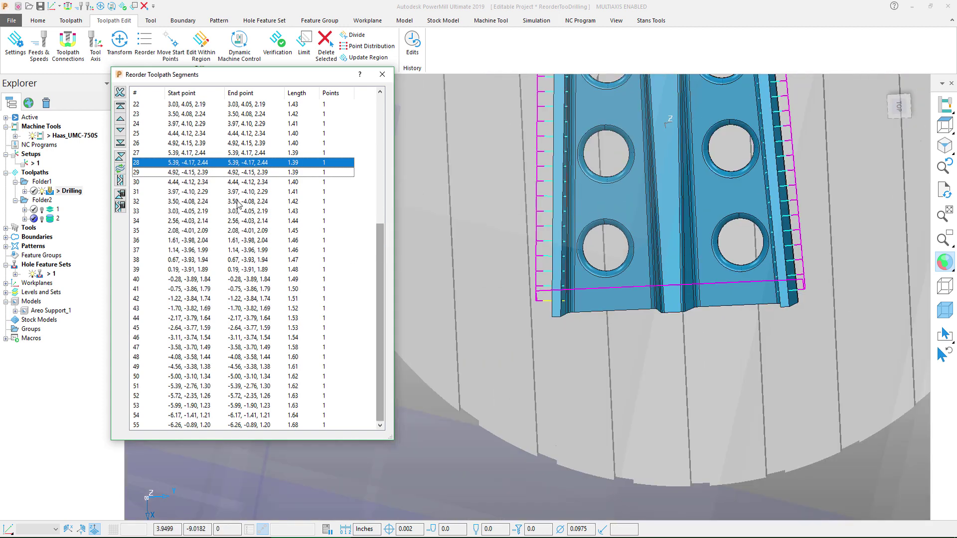
{"action": "left_click", "coordinate": [194, 174]}
{"action": "left_click", "coordinate": [190, 183]}
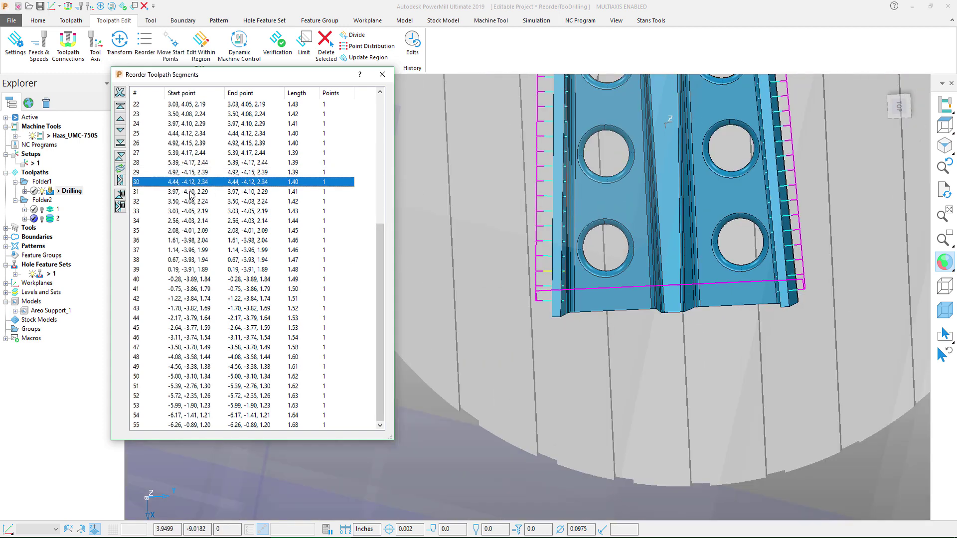
{"action": "left_click", "coordinate": [157, 163]}
Select segments 28 through 55 and move them to the start of the toolpath.
{"action": "left_click", "coordinate": [194, 425], "text": "shift"}
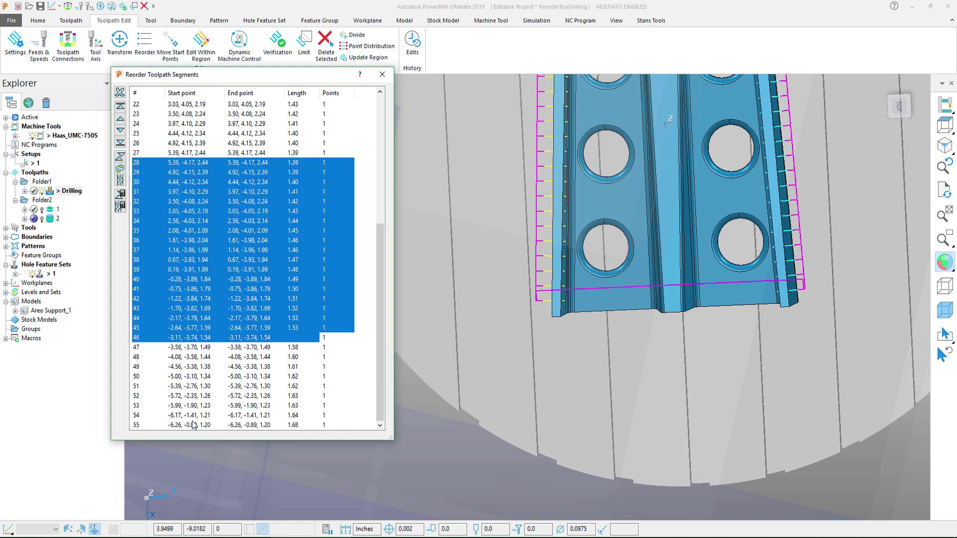
{"action": "left_click", "coordinate": [120, 107]}
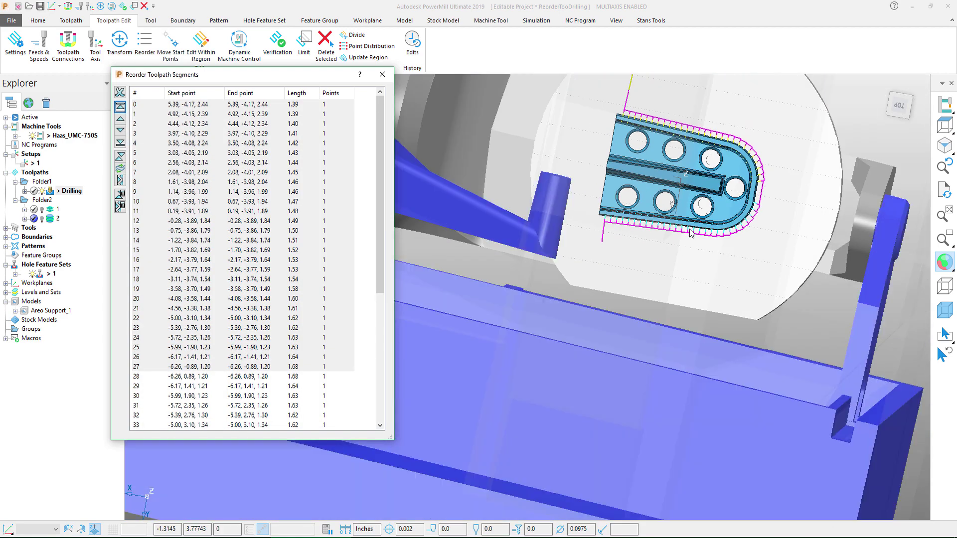
{"action": "middle_click_drag", "start_coordinate": [690, 233], "coordinate": [578, 271]}
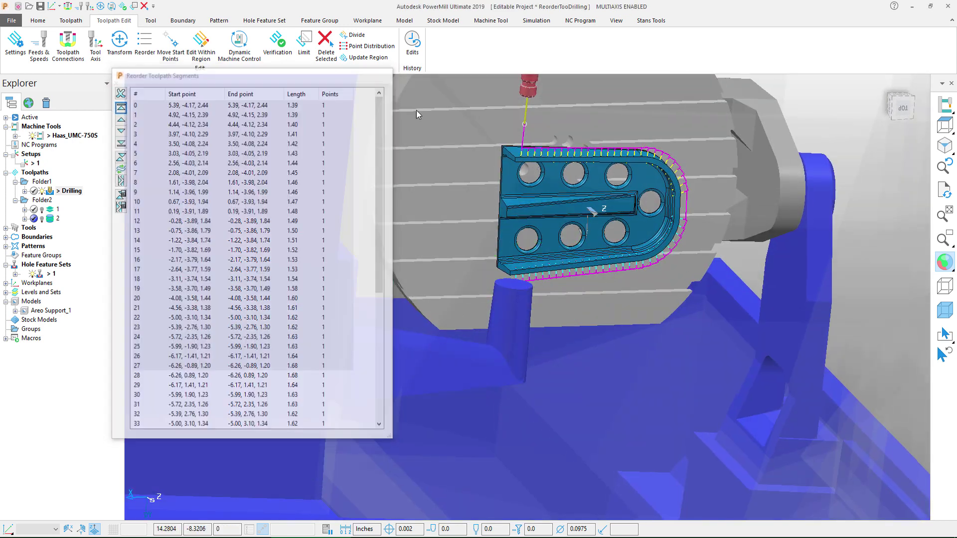
Close the Reorder dialog and play a simulation of the reordered Drilling toolpath from its start.
{"action": "left_click", "coordinate": [387, 76]}
{"action": "right_click", "coordinate": [52, 193]}
{"action": "left_click", "coordinate": [100, 190]}
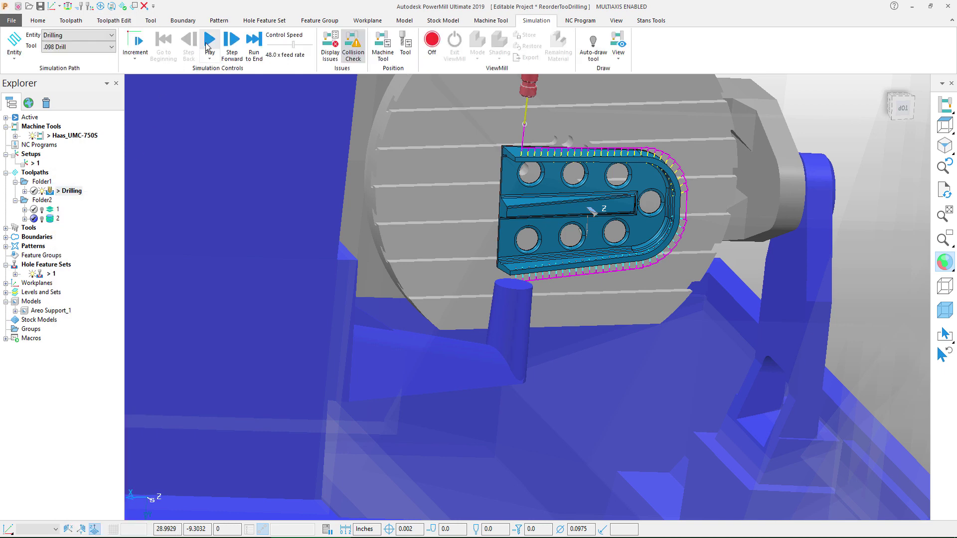
{"action": "left_click", "coordinate": [209, 44]}
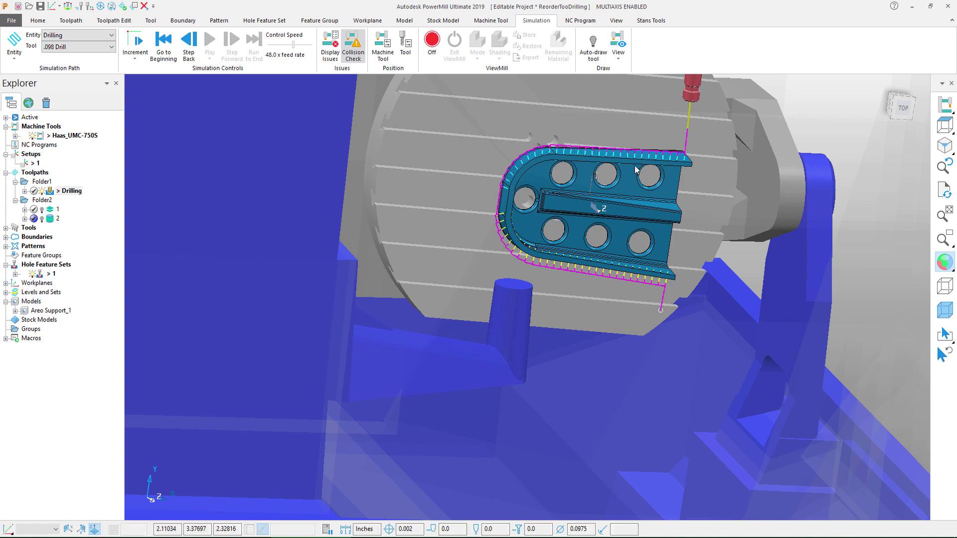
{"action": "middle_click_drag", "start_coordinate": [524, 197], "coordinate": [650, 384]}
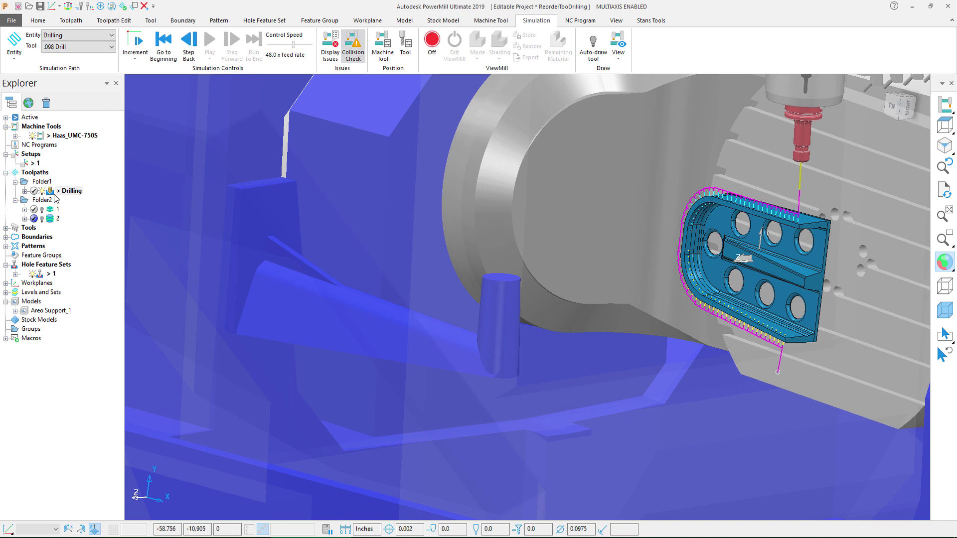
{"action": "mouse_move", "coordinate": [54, 197]}
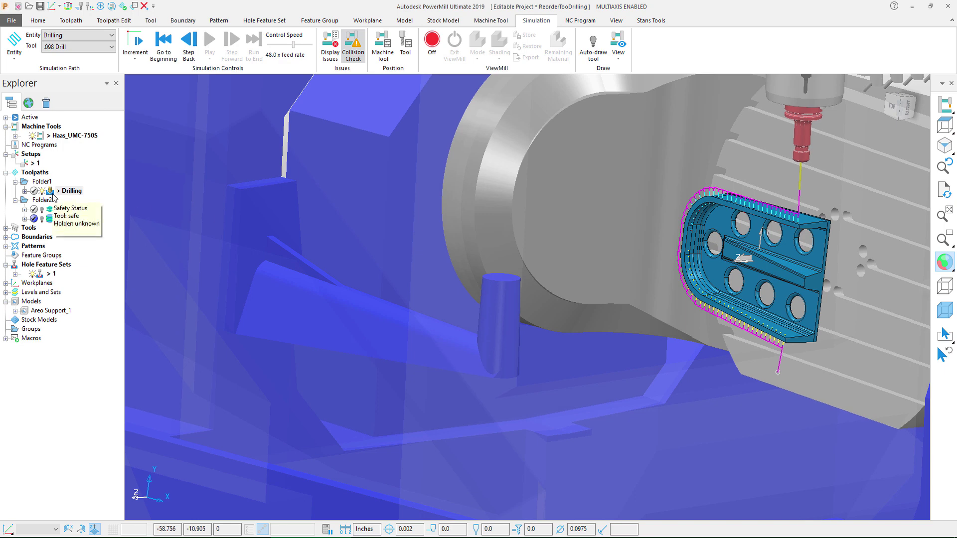